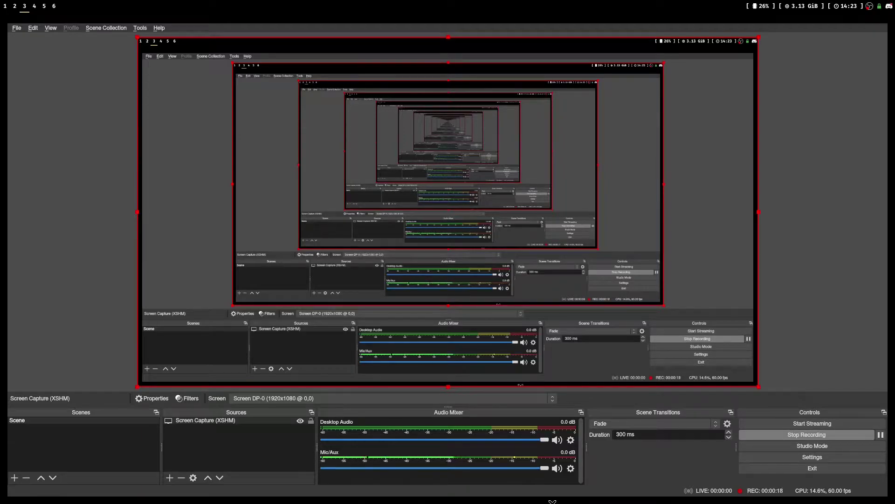
Step: Go to the MCsniperPY docs and open the 'Installing the sniper' page
key(super+1)
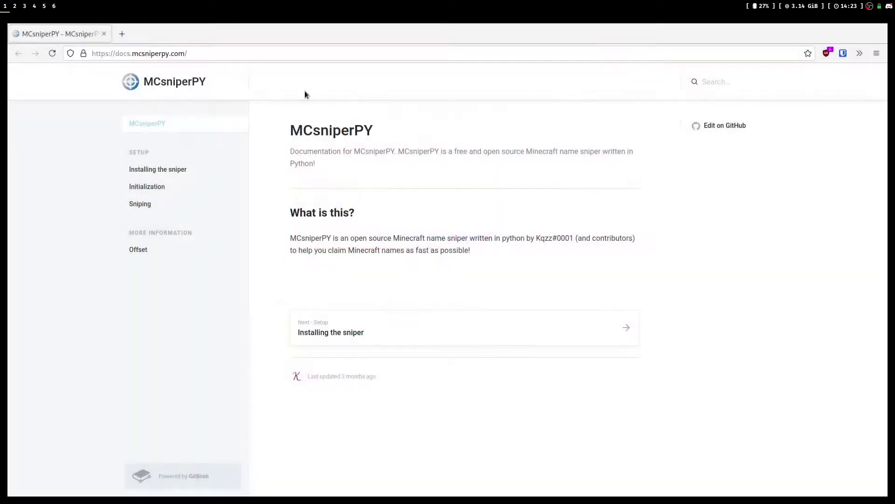
key(ctrl+l)
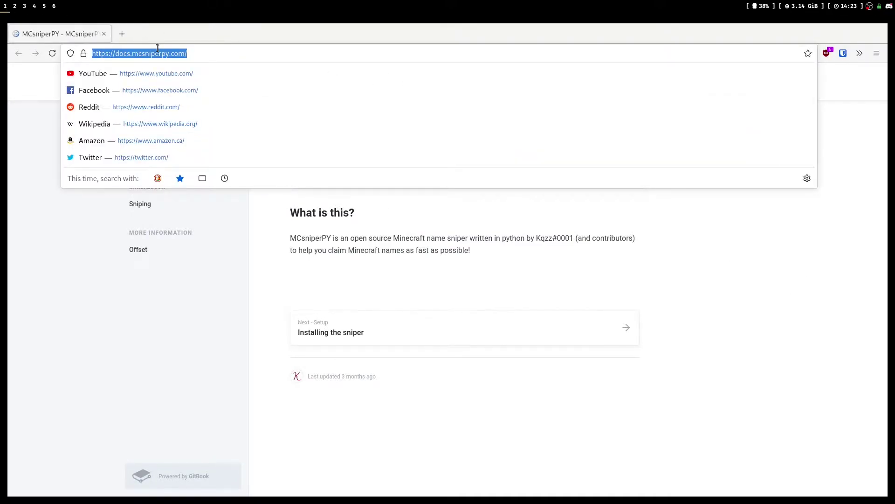
click(488, 243)
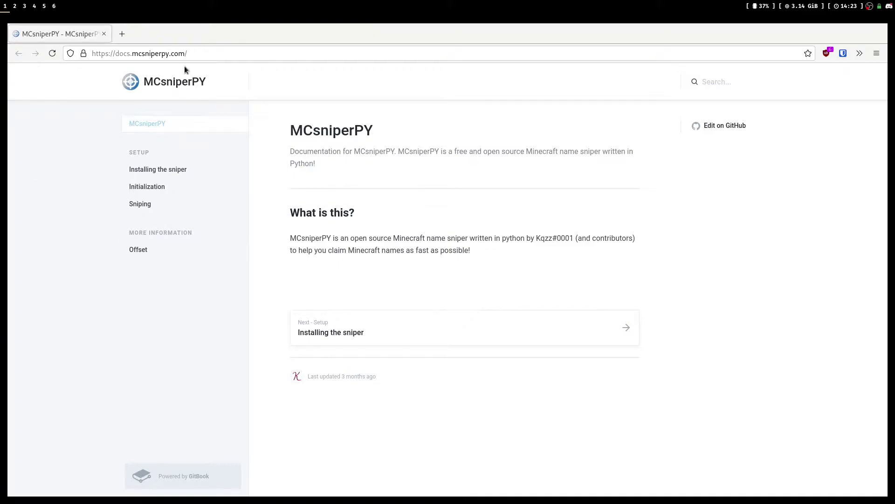
click(196, 172)
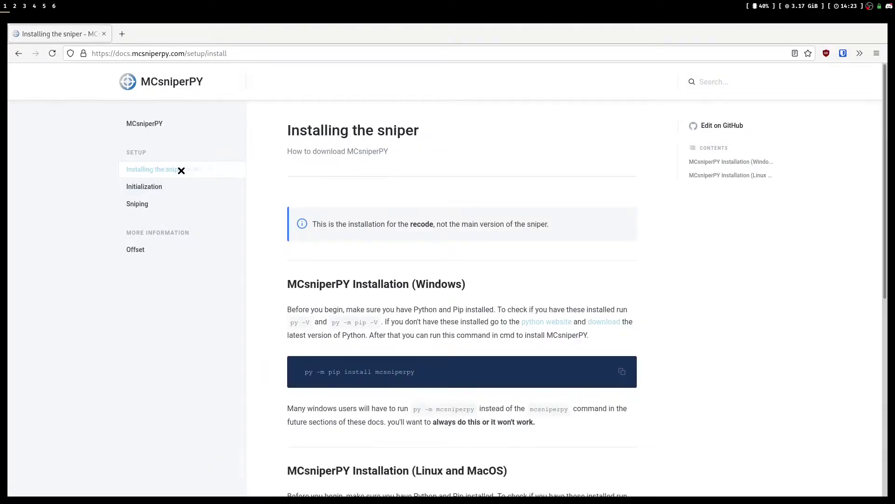
scroll(411, 295, down, 5)
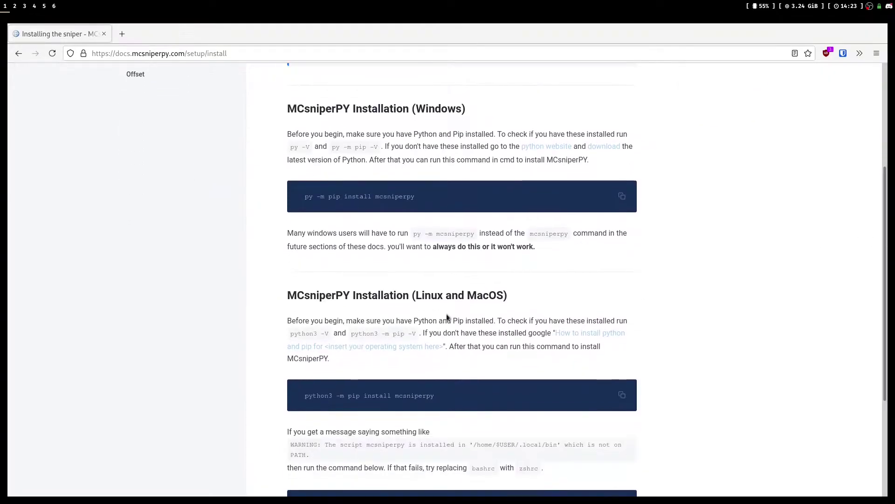
Step: Open an Alacritty terminal tiled beside the installation docs, leaving an empty prompt
key(super+Return)
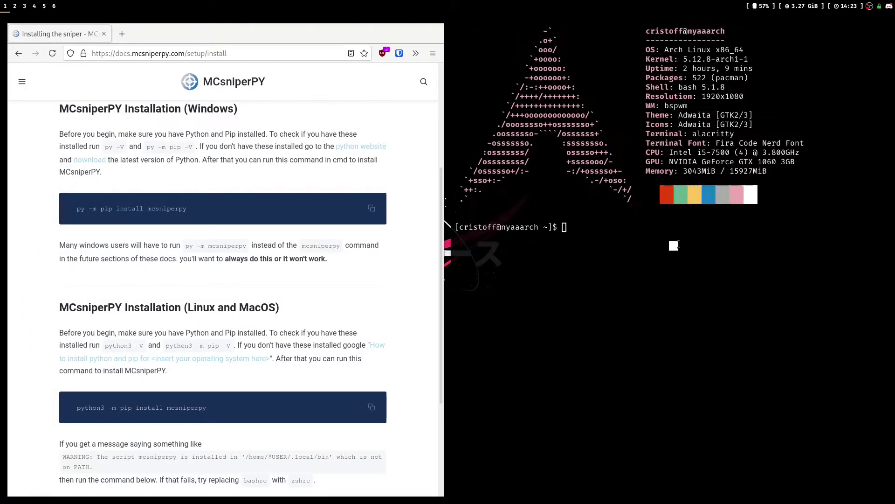
key(super+w)
drag(296, 97, 538, 119)
click(849, 190)
scroll(879, 299, down, 3)
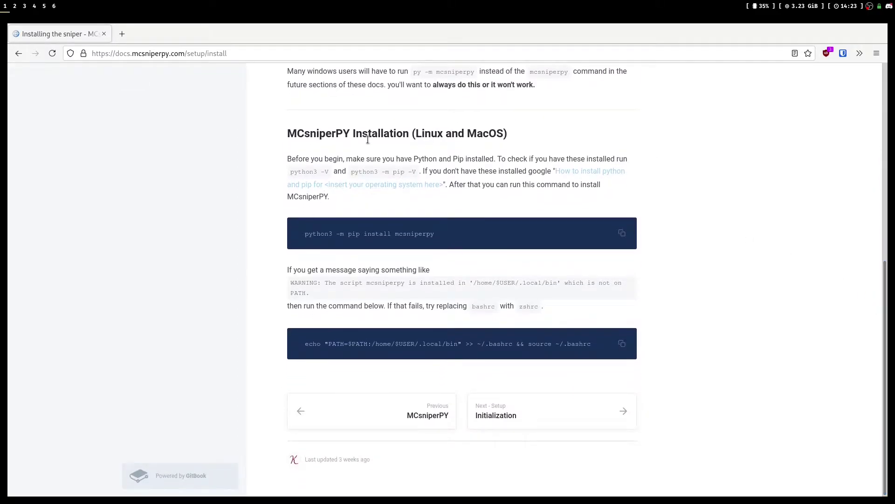
scroll(560, 231, up, 3)
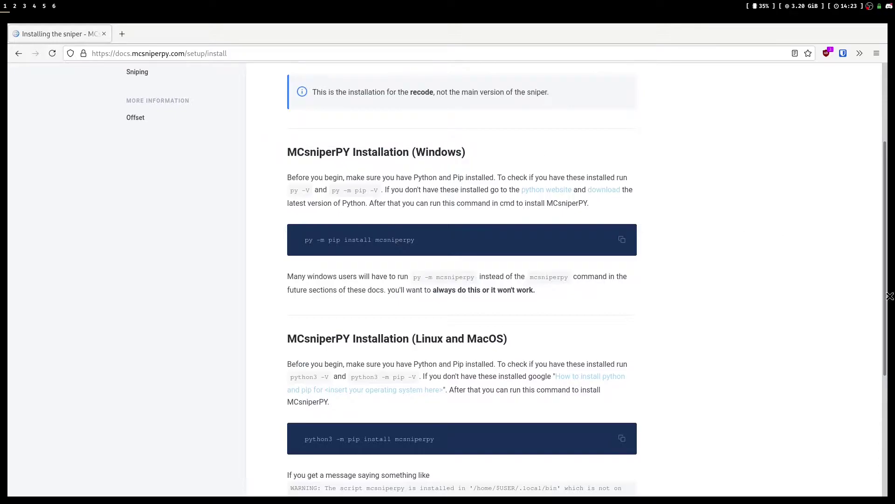
scroll(893, 350, down, 1)
scroll(893, 351, down, 1)
drag(441, 302, 291, 305)
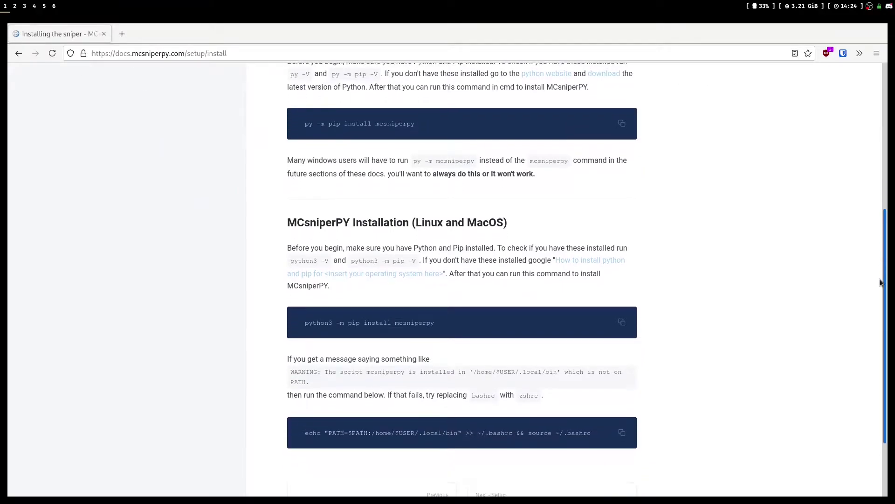
key(super+Return)
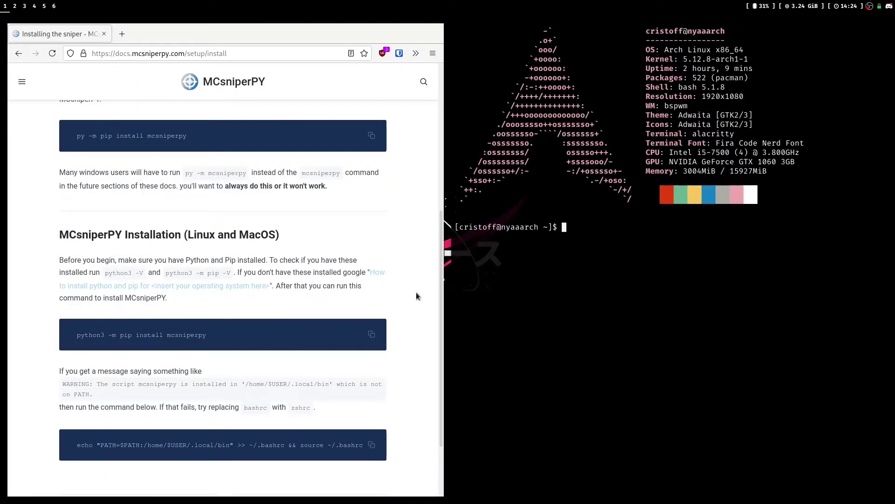
double_click(497, 133)
key(super+c)
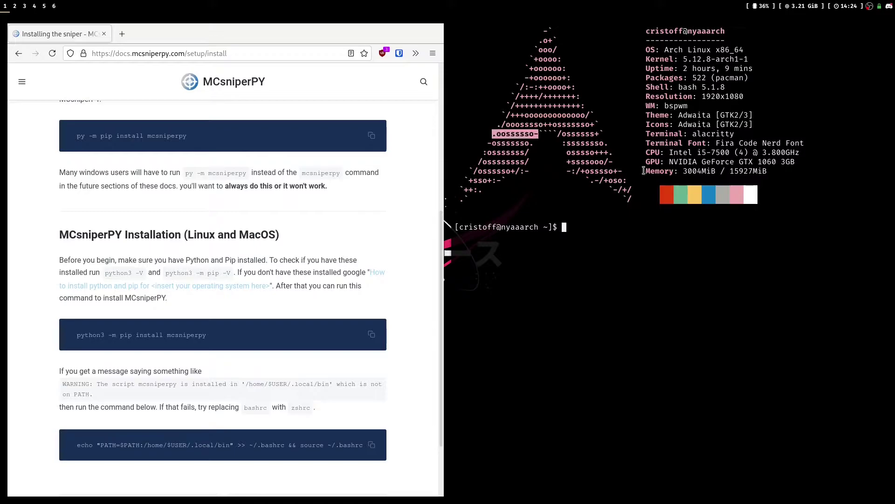
click(661, 152)
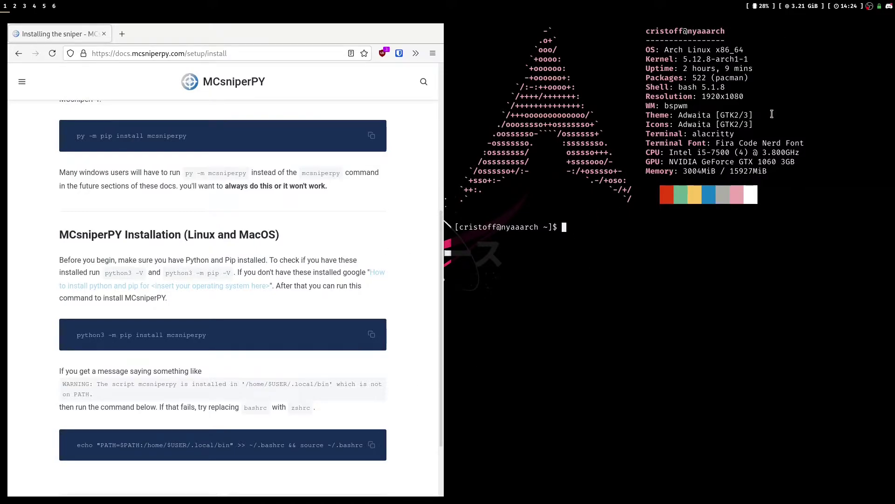
middle_click(797, 206)
key(BackSpace)
key(BackSpace)
key(BackSpace)
Step: Copy 'python3 -m pip install mcsniperpy' from the docs and run it in the terminal
key(BackSpace)
key(BackSpace)
key(BackSpace)
key(BackSpace)
triple_click(240, 335)
middle_click(474, 285)
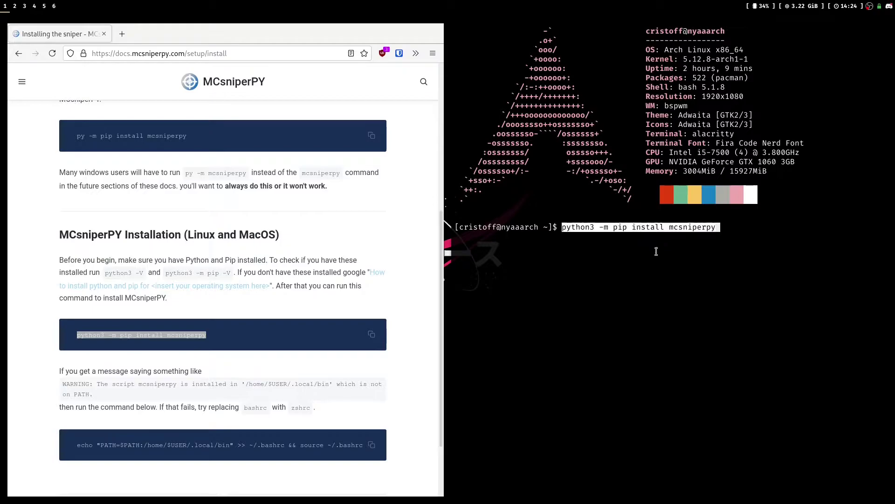
key(Return)
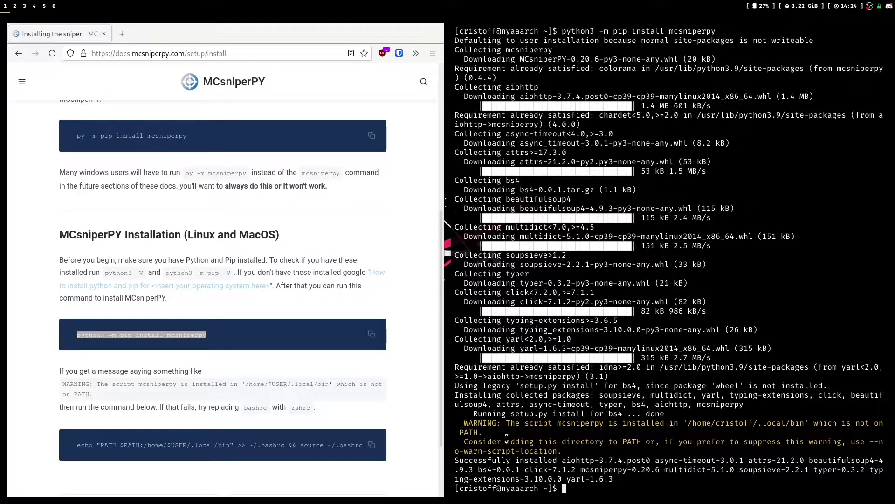
text(le)
text(ar)
Step: Run 'py -m mcsniperpy init', answering y, and confirm the success message
key(Return)
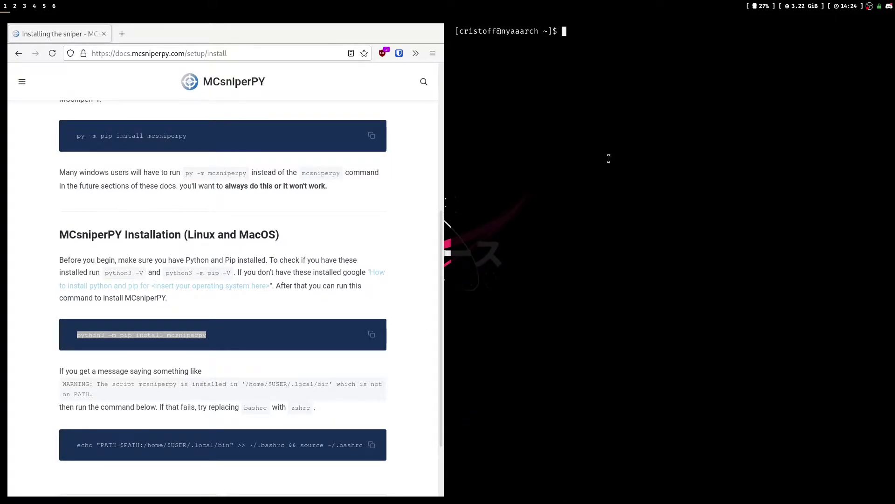
click(237, 329)
scroll(441, 263, down, 1)
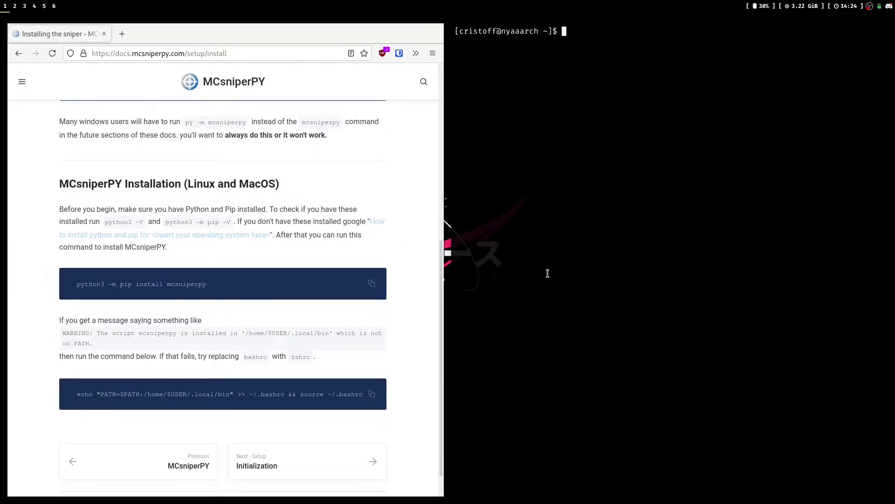
text(py -m mcsniperpy)
text( init)
key(Return)
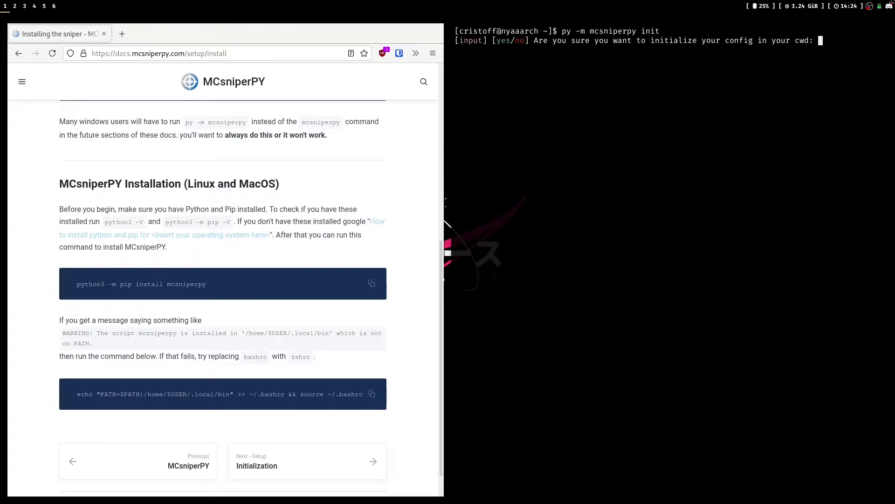
text(y)
key(Return)
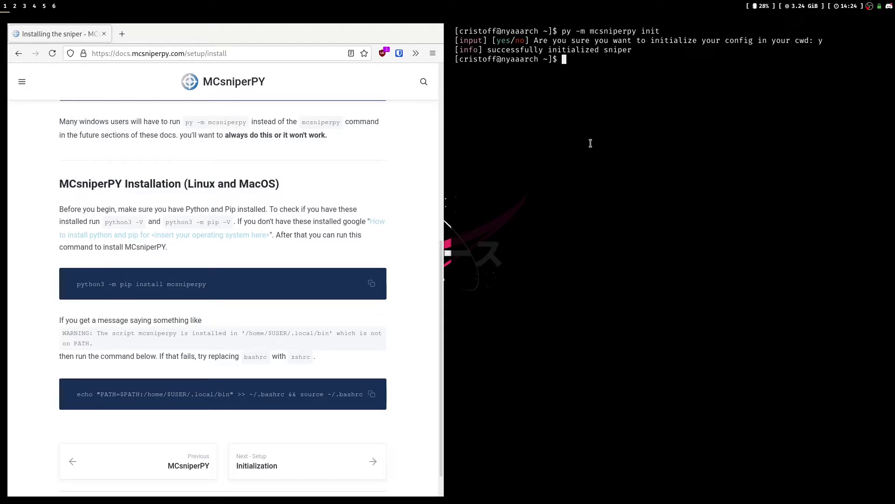
drag(635, 50, 455, 50)
click(605, 150)
text(cle)
Step: Clear the screen and run ls, showing the new config.ini and accounts.txt
key(BackSpace)
key(BackSpace)
key(BackSpace)
text(clear)
key(Return)
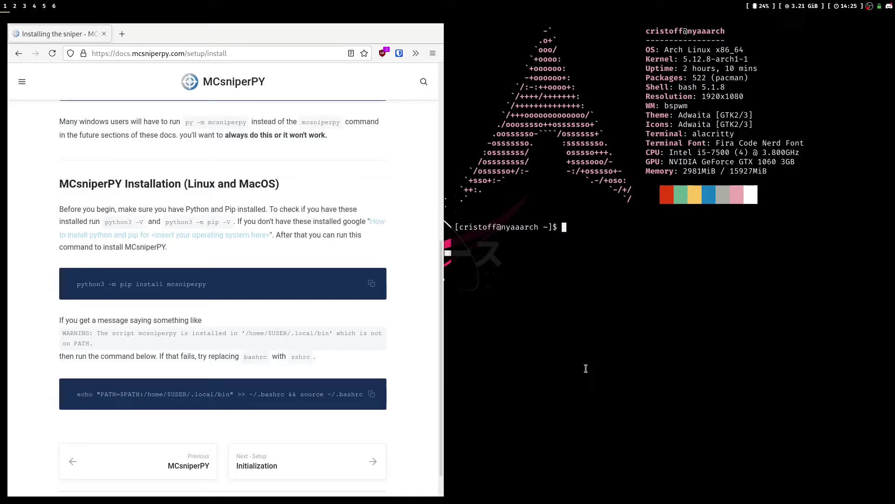
text(ls)
key(Return)
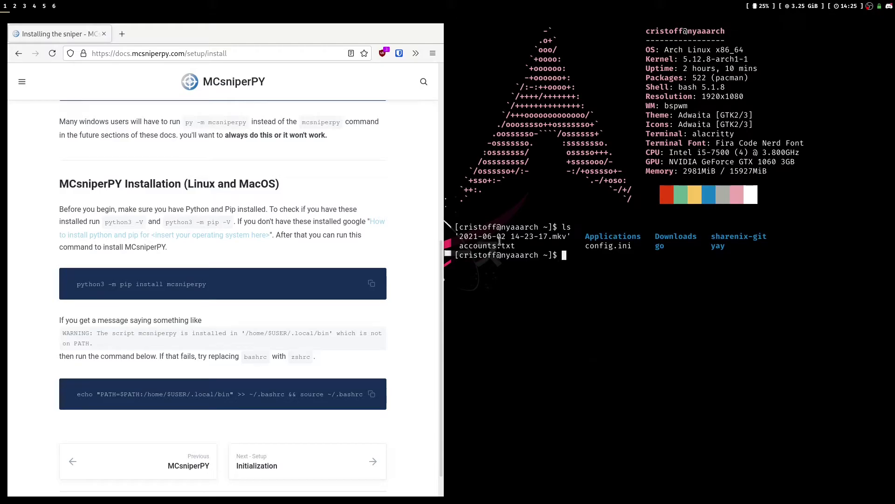
drag(516, 245, 455, 246)
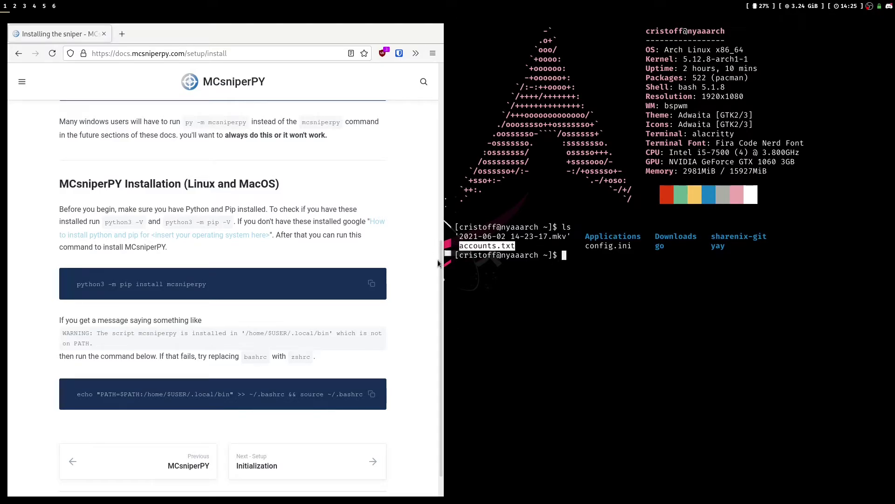
click(523, 298)
text(im)
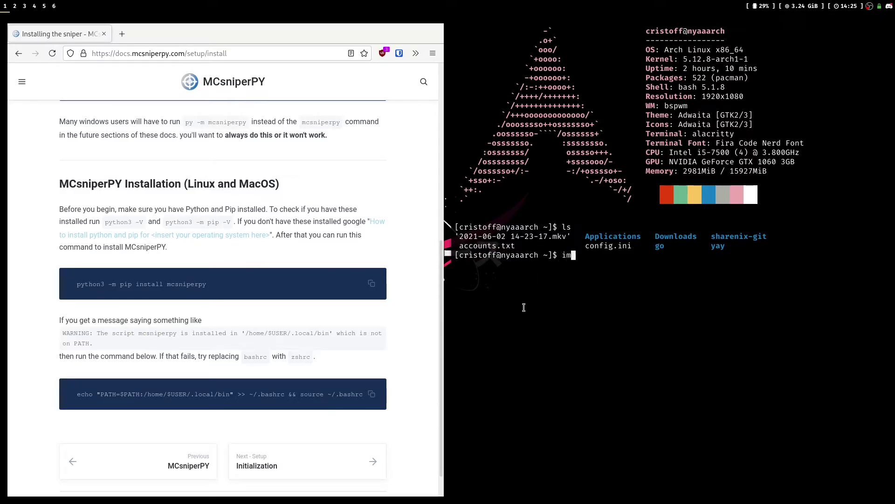
text(vim acc)
Step: Open accounts.txt in Vim and read through its account format instructions
key(Tab)
key(Return)
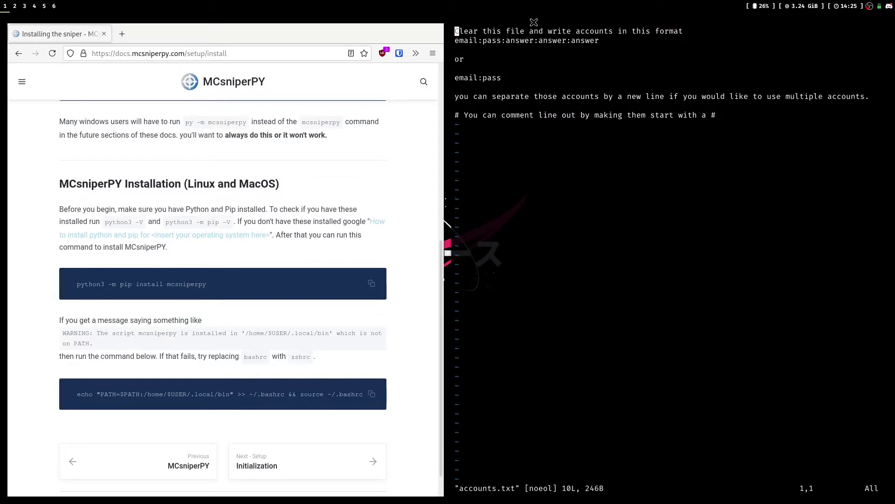
key(Down)
key(Down)
key(Down)
key(Down)
key(Down)
key(Down)
key(Down)
key(Up)
key(Up)
key(Up)
key(Down)
key(Down)
key(Down)
drag(558, 85, 860, 96)
click(815, 110)
Step: Replace the instructions with the line email:password:sq1:sq2:sq3, then save and quit
key(Up)
key(Up)
key(Up)
key(Up)
key(d)
key(d)
key(d)
key(d)
key(d)
key(d)
key(d)
key(d)
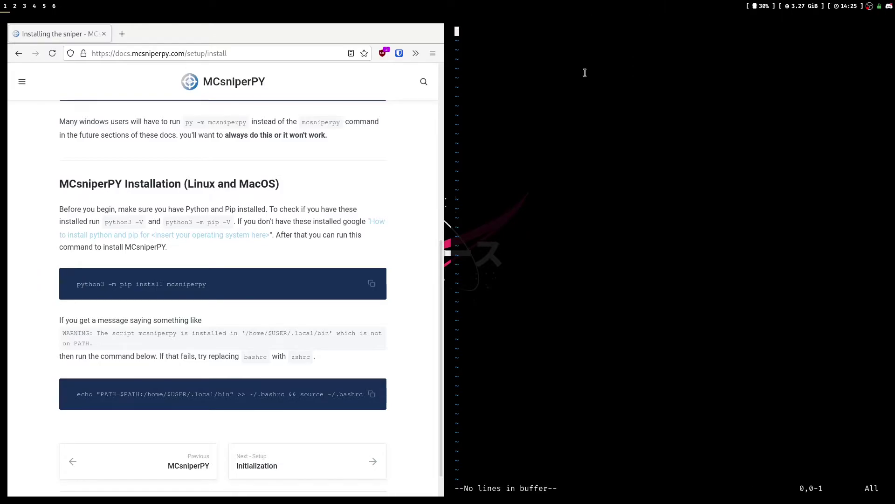
key(i)
key(Escape)
text(iema)
key(BackSpace)
key(BackSpace)
key(BackSpace)
text(email:password:sq2:sq2:sq3)
key(Escape)
text(:q)
key(Return)
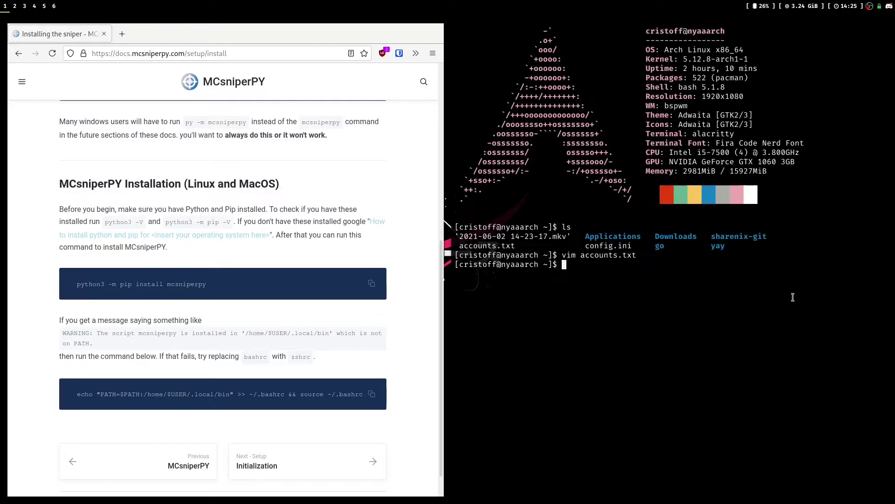
text(ac)
key(BackSpace)
key(BackSpace)
text(vim accounts.txt)
key(Return)
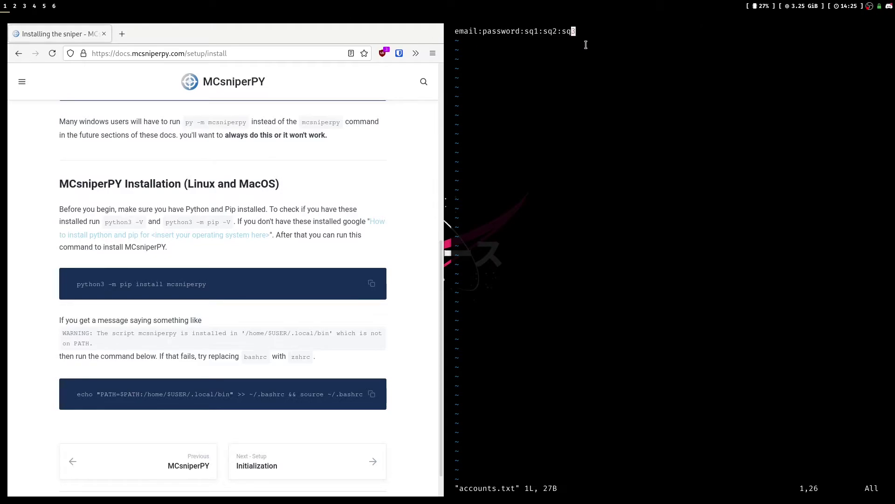
triple_click(506, 34)
drag(504, 34, 537, 34)
click(664, 47)
mouse_move(440, 356)
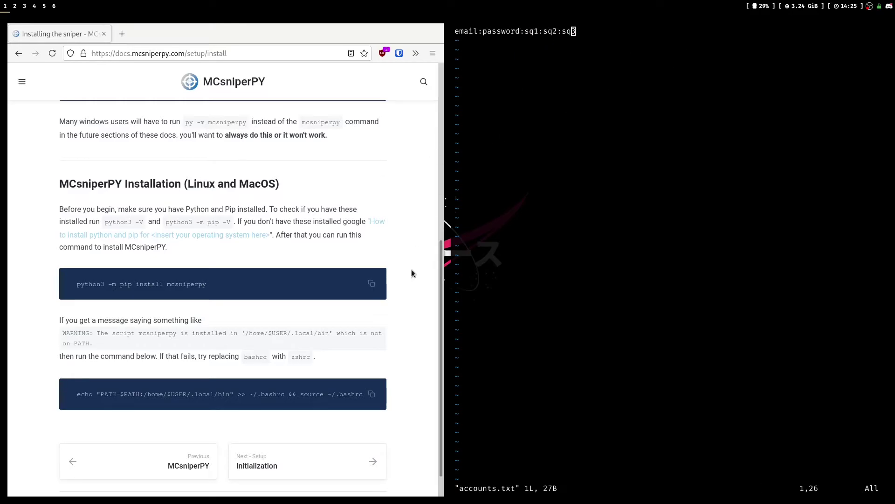
scroll(417, 268, up, 3)
scroll(418, 268, down, 4)
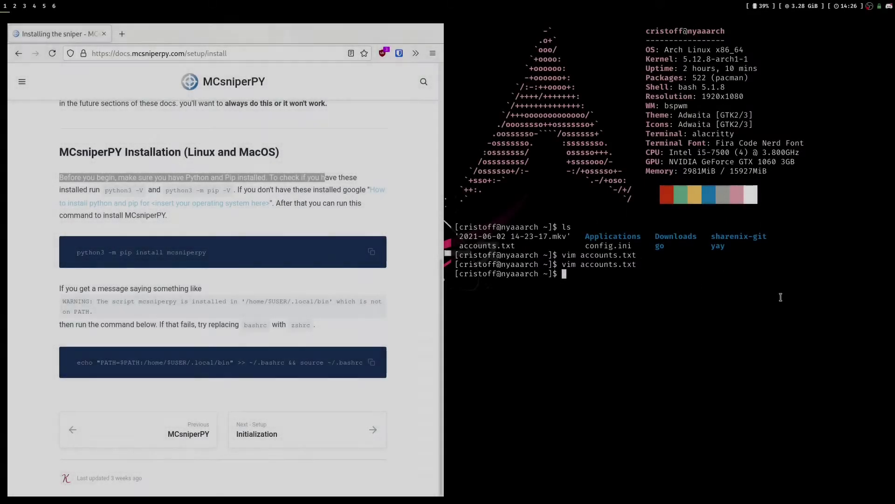
text(vim config.ini)
Step: Open config.ini in Vim and browse its settings
key(Return)
key(Down)
key(Down)
key(Down)
key(Down)
key(Down)
key(Down)
key(Down)
key(Down)
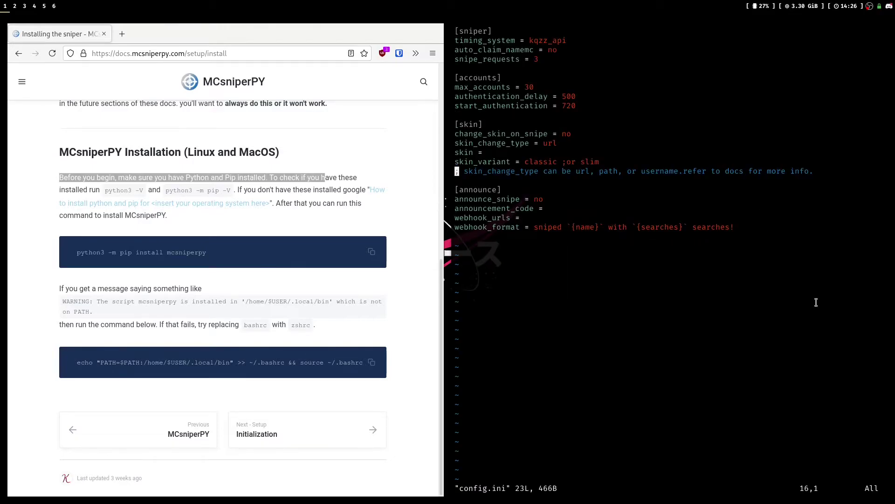
key(Up)
key(Up)
key(Up)
key(Up)
key(Up)
key(Up)
key(Down)
Step: Change timing_system from kqzz_api to teun, save, and clear the terminal
key(i)
key(Right)
key(Right)
key(Right)
key(Right)
key(Right)
key(Right)
key(Right)
key(Right)
key(Right)
key(Right)
key(BackSpace)
key(BackSpace)
key(BackSpace)
key(BackSpace)
key(BackSpace)
key(BackSpace)
text(zz)
key(Escape)
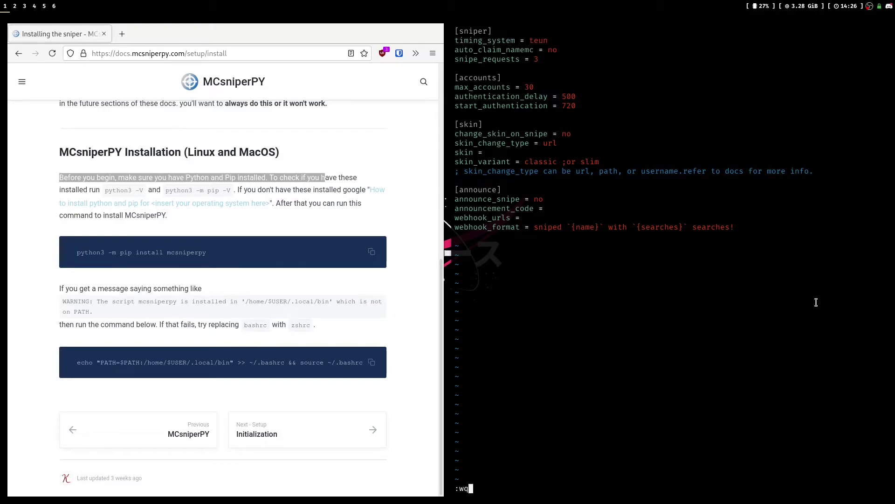
text(:wq)
key(Return)
text(claer)
key(Return)
text(clear)
key(Return)
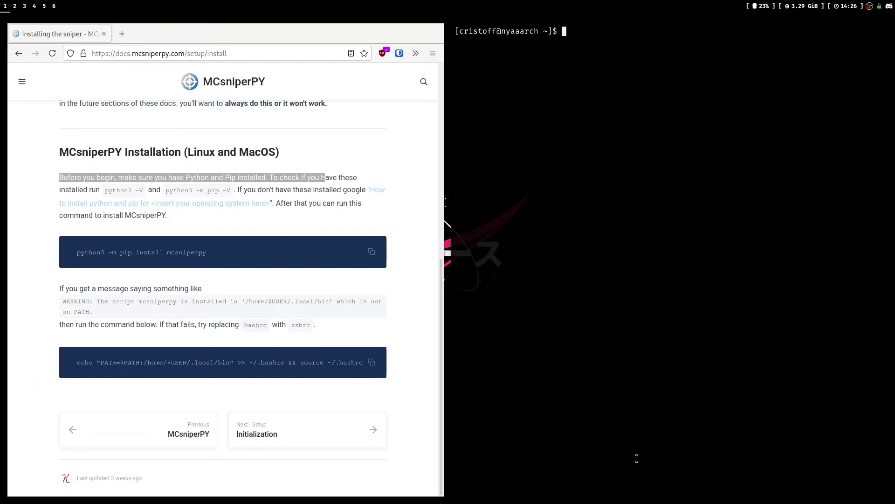
text(,cse)
Step: Start the sniper with 'py -m mcsniperpy snipe', correcting typos along the way
key(BackSpace)
key(BackSpace)
key(BackSpace)
key(BackSpace)
text(,cs)
key(BackSpace)
key(BackSpace)
key(BackSpace)
text(mcsniperpy sni)
key(BackSpace)
key(BackSpace)
text(nipe)
key(Return)
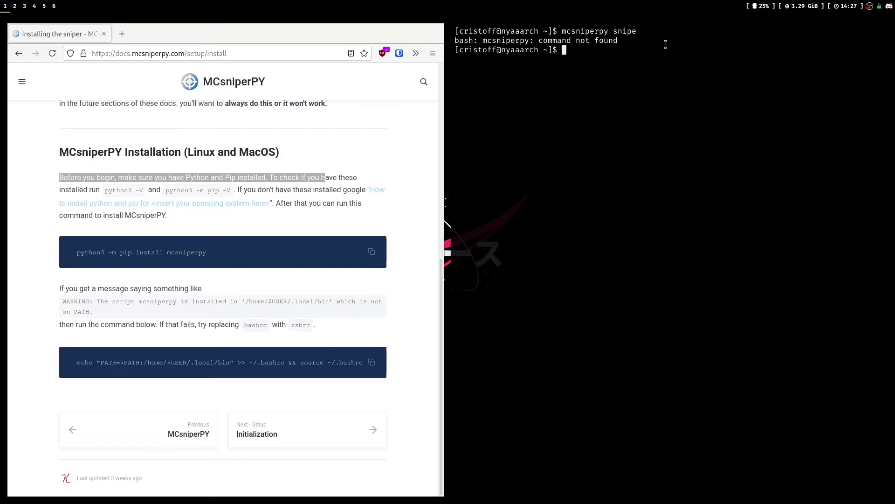
text(:)
key(BackSpace)
text(py -,)
key(BackSpace)
text(m mcsniperpy sn)
text(ipe)
key(Return)
text(f)
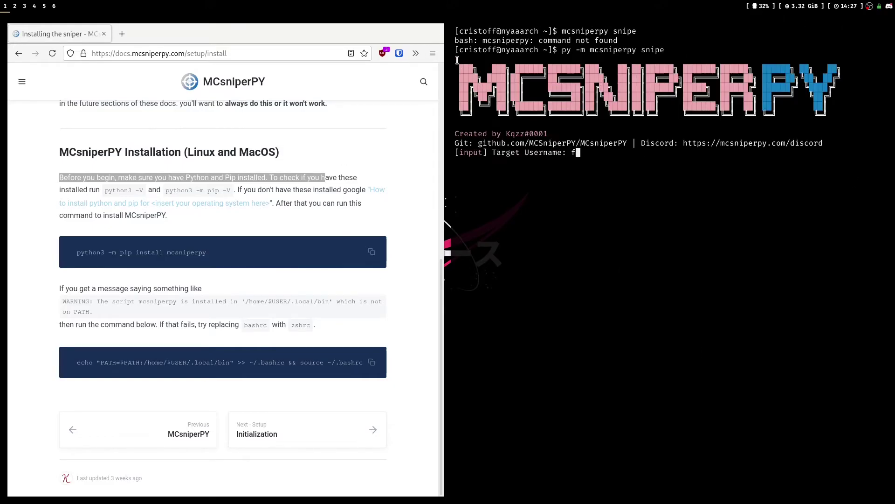
Step: Clear the username prompt and open a new browser tab
key(BackSpace)
key(Escape)
key(ctrl+t)
text(namemc.com)
Step: Load namemc.com and filter upcoming names to length 3 with at least 50 searches
key(Return)
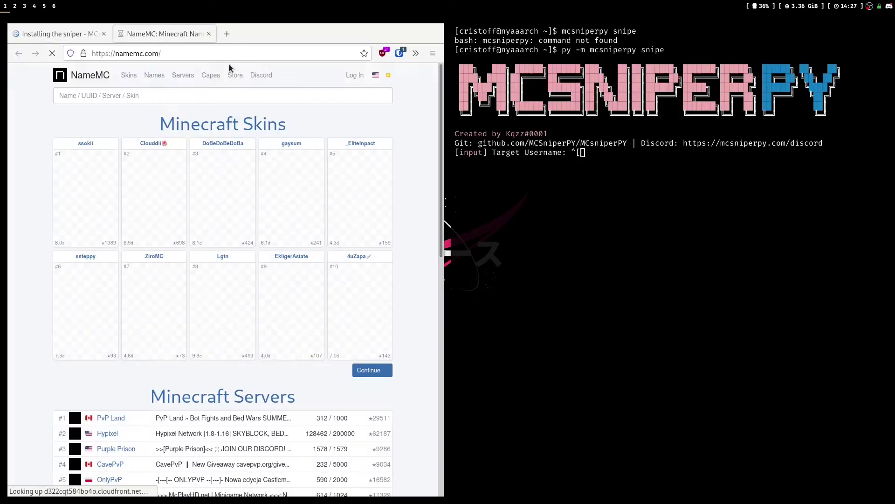
click(131, 77)
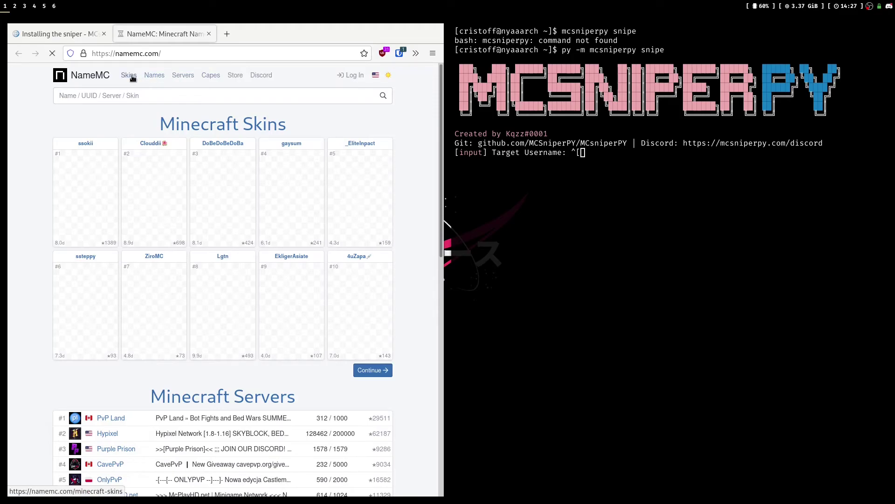
click(156, 81)
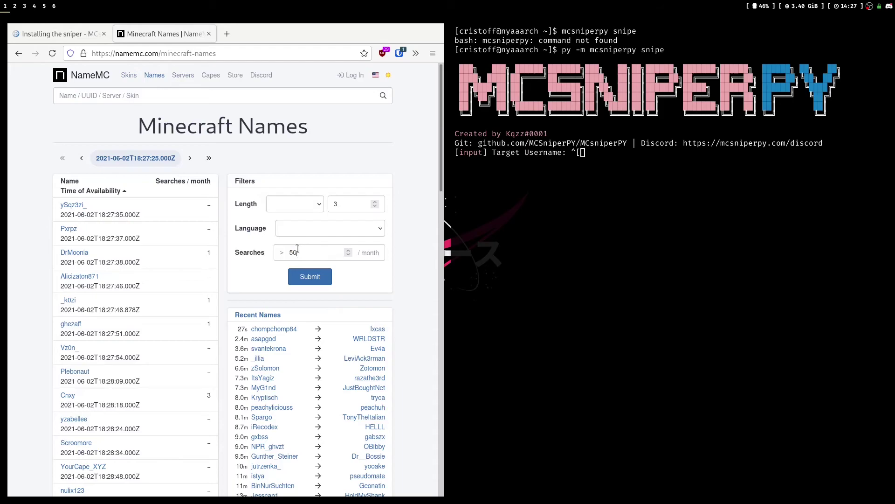
key(Return)
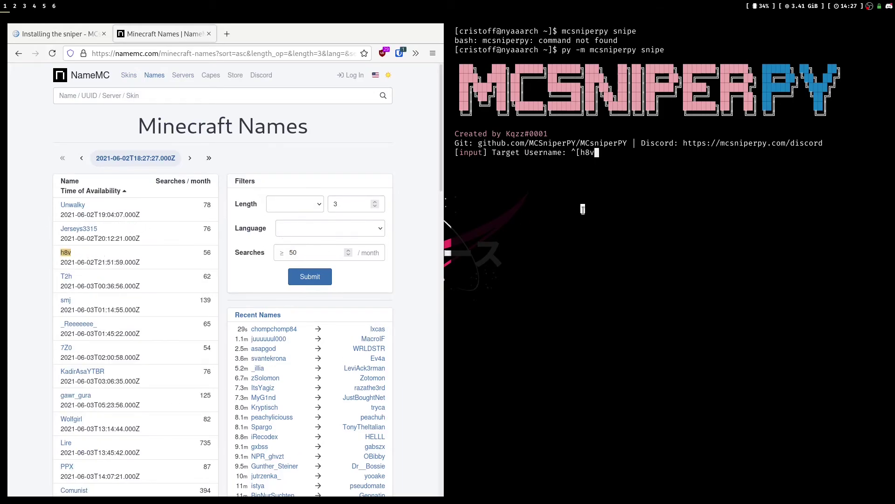
text(h8v)
Step: Give the sniper target username h8v and a time offset of 20
key(Return)
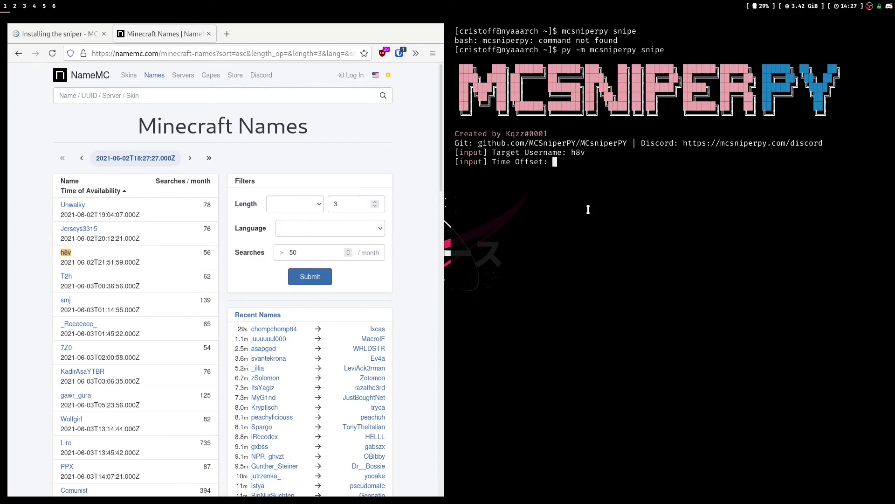
text(220)
key(BackSpace)
key(BackSpace)
text(0)
key(Return)
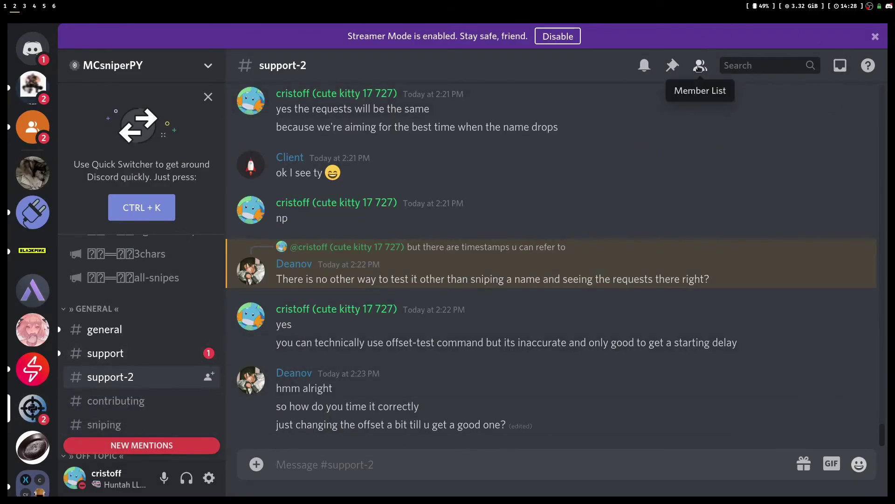
Step: Show the MCsniperPY server's member list and view a helper's profile card
click(700, 66)
click(791, 244)
click(503, 194)
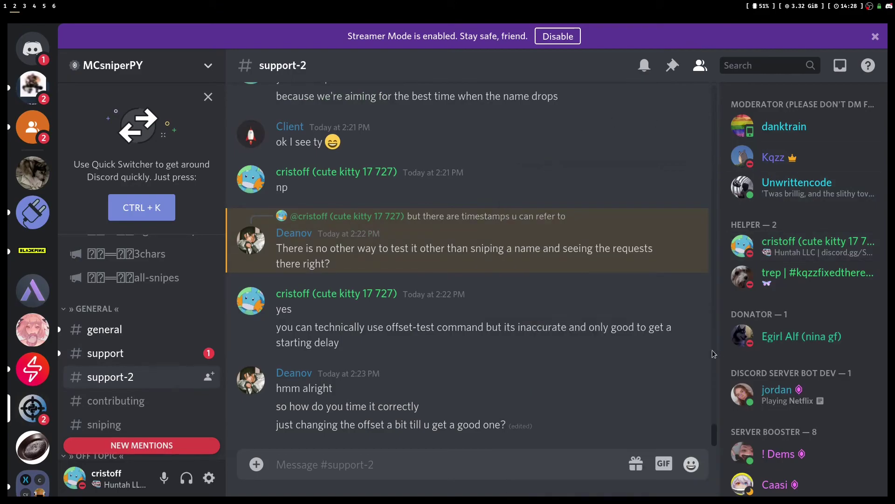
click(790, 243)
key(Escape)
Step: Read the latest messages in #support, then move to #general
click(179, 355)
scroll(578, 230, down, 3)
scroll(578, 230, down, 1)
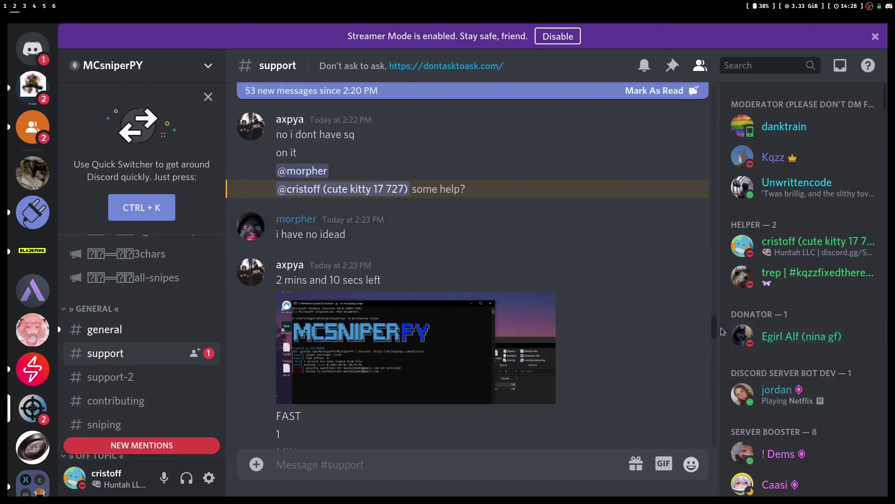
drag(715, 329, 714, 426)
click(166, 333)
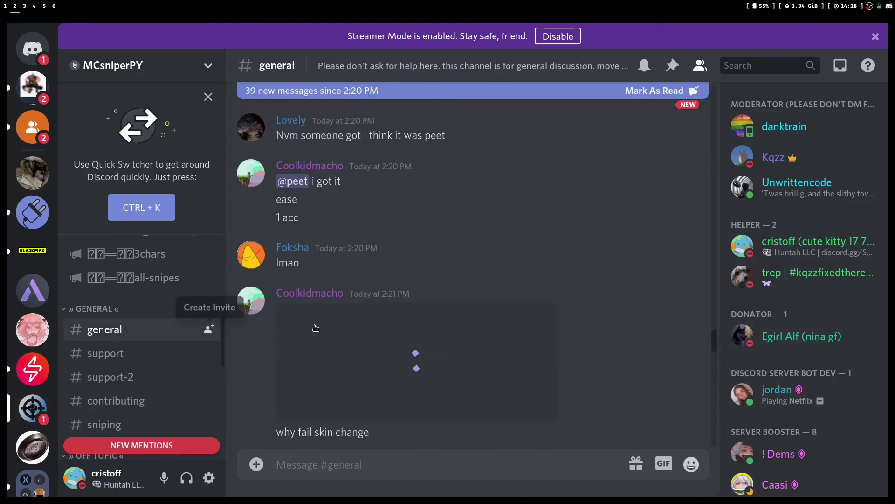
scroll(707, 301, up, 5)
scroll(697, 265, up, 5)
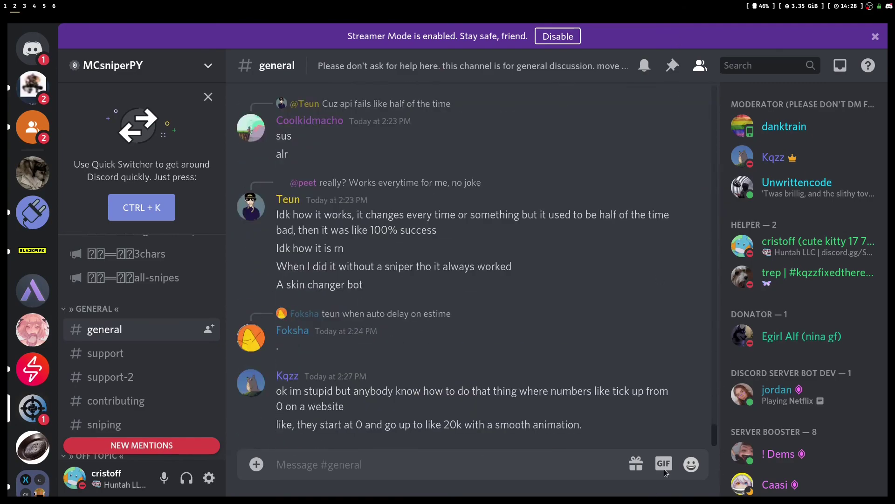